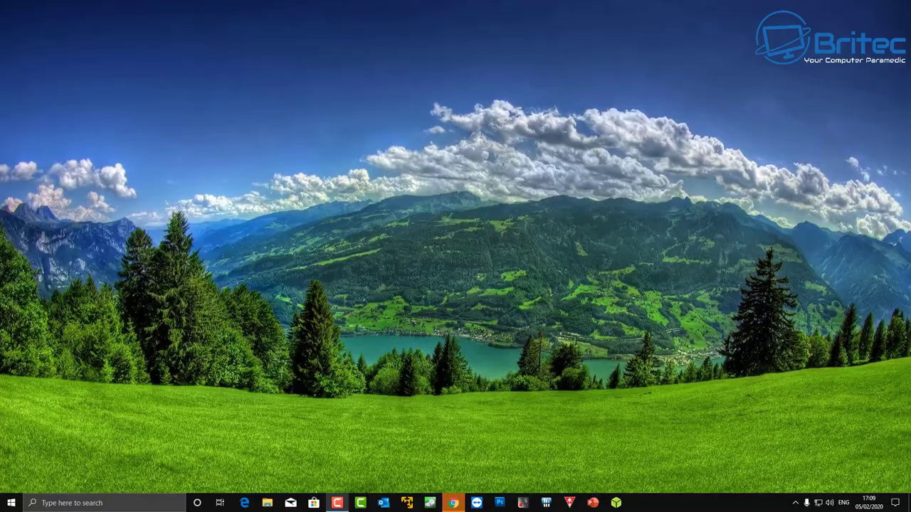
Show the BBC article about the search bug, then test Windows search with 'notepad'.
left_click(454, 503)
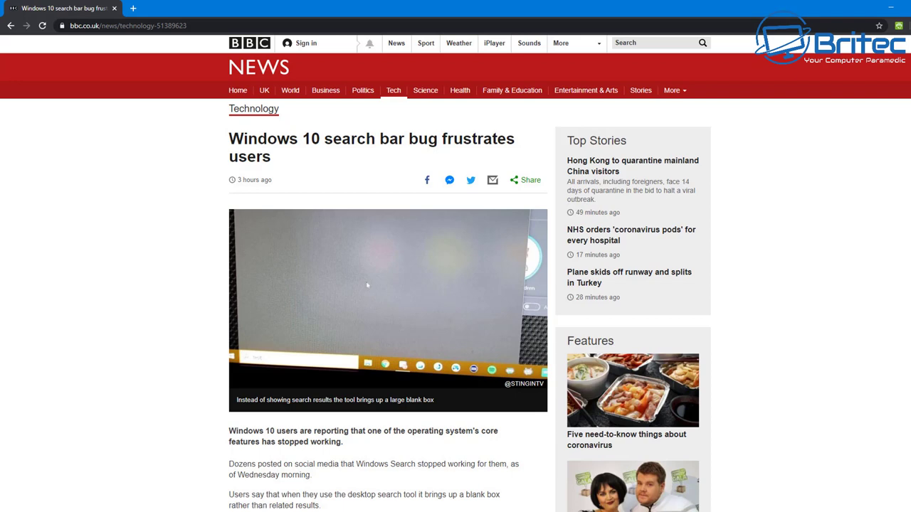
left_click(453, 503)
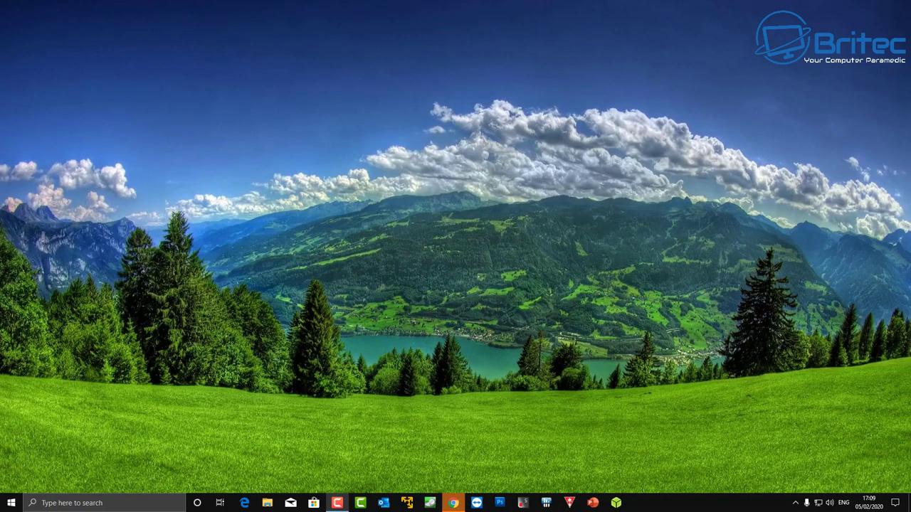
left_click(143, 501)
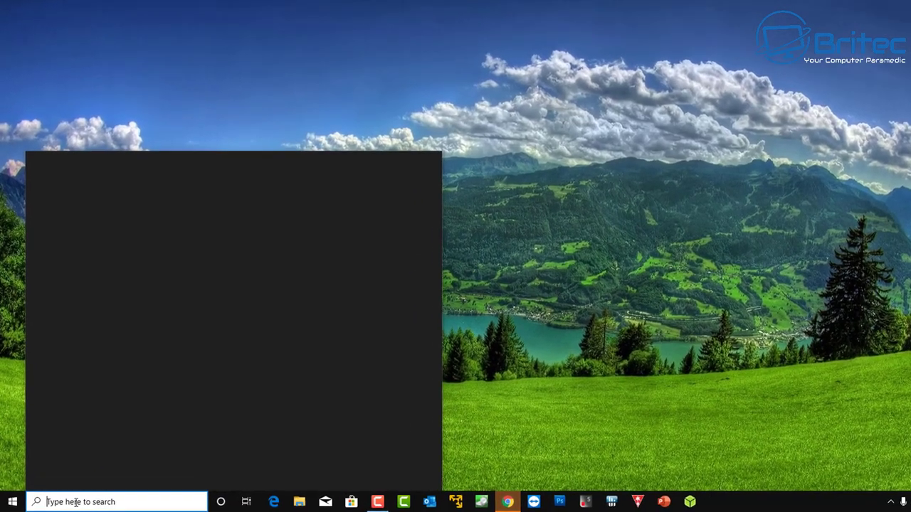
type("notep")
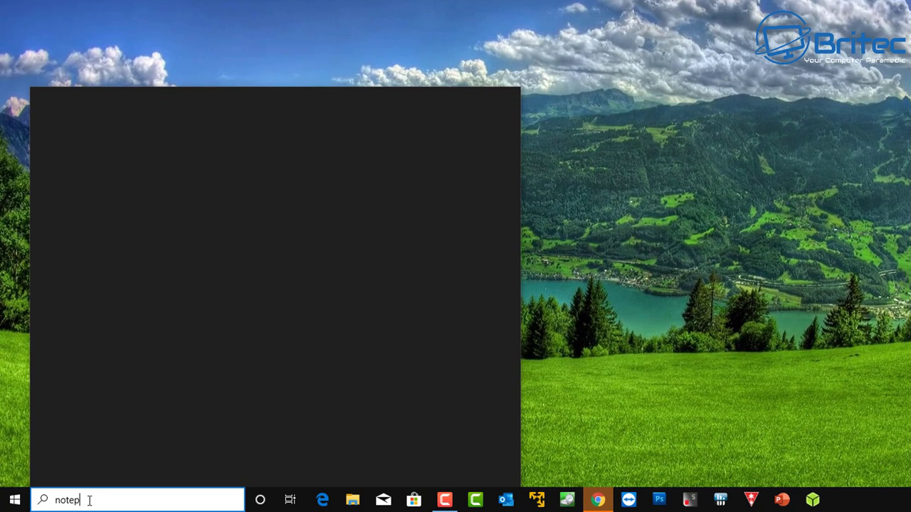
type("a")
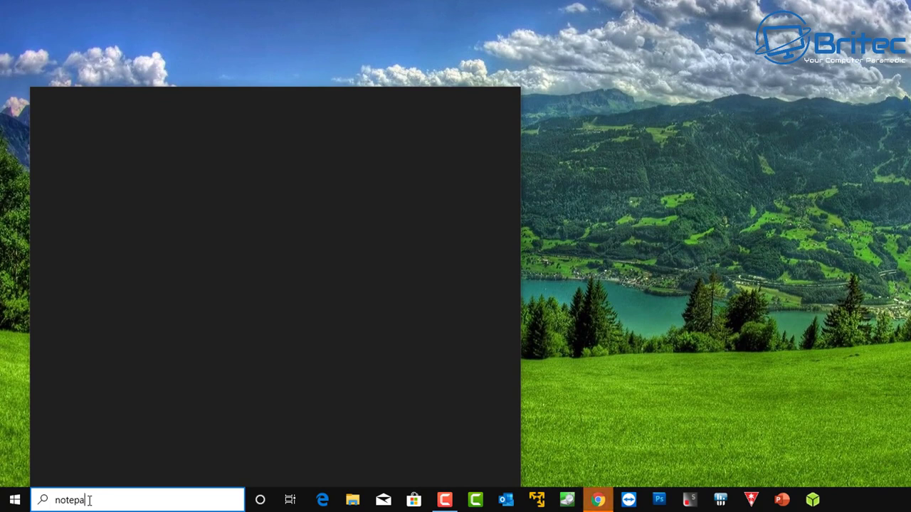
type("d")
key("BackSpace")
key("BackSpace")
key("BackSpace")
key("BackSpace")
key("BackSpace")
key("BackSpace")
key("BackSpace")
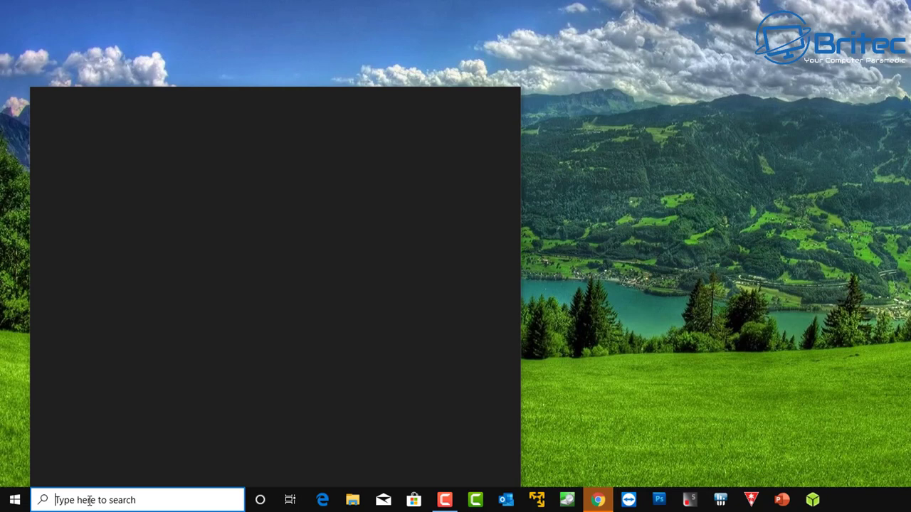
Try searching for 'regedirt' and 'control panel', clearing each query afterwards.
left_click(566, 400)
left_click(109, 505)
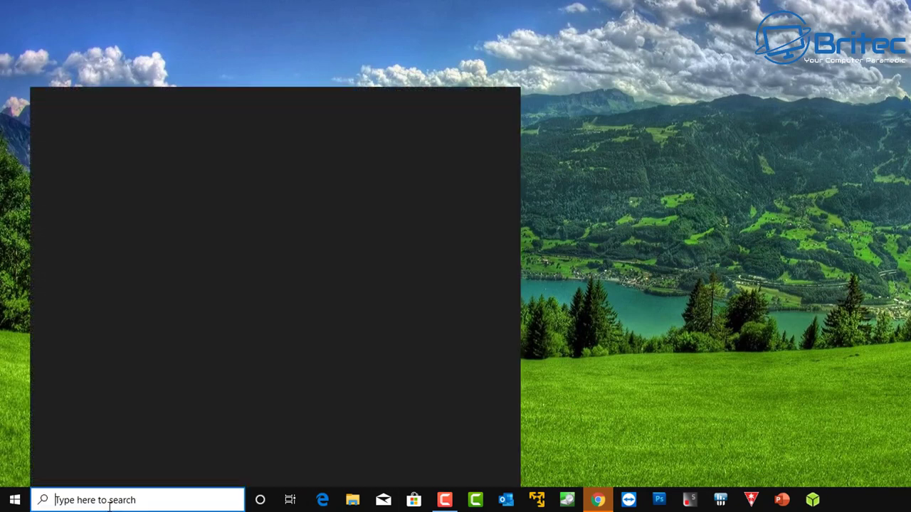
type("rege")
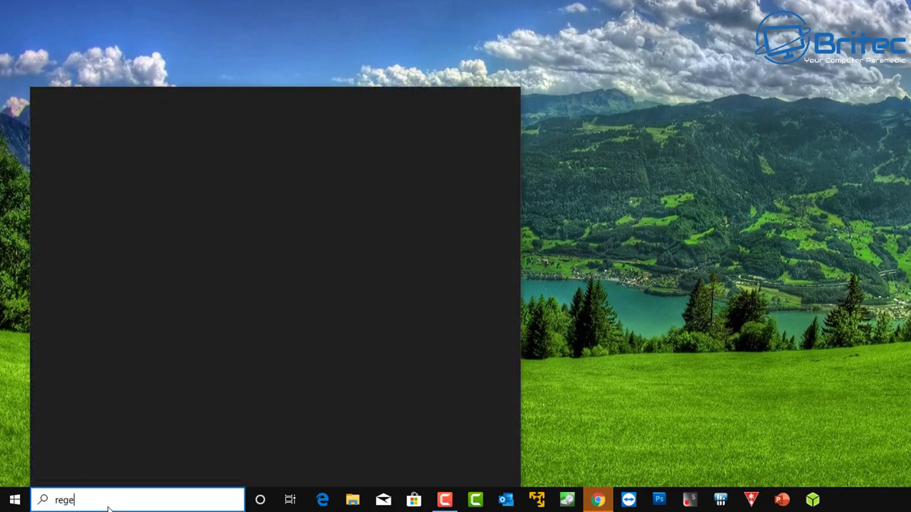
type("dirt")
key("BackSpace")
key("BackSpace")
key("BackSpace")
key("BackSpace")
key("BackSpace")
key("BackSpace")
key("BackSpace")
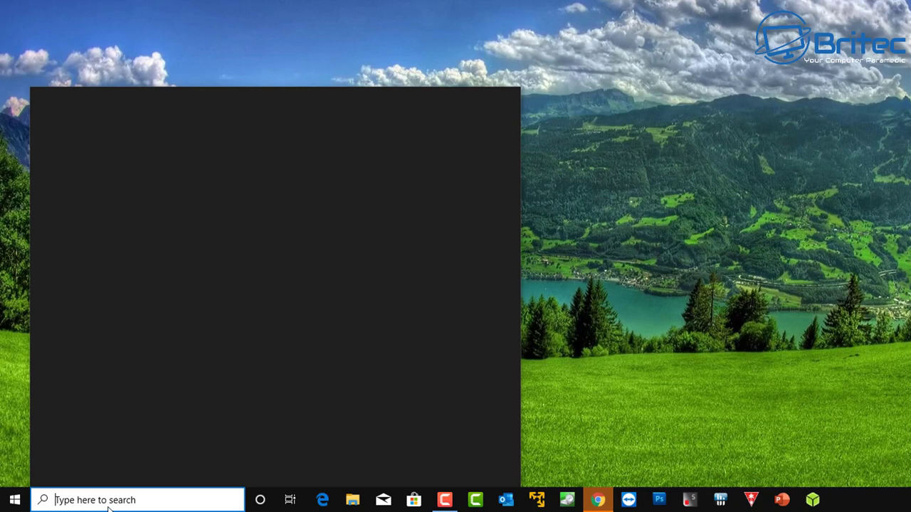
left_click(319, 425)
left_click(112, 501)
type("control")
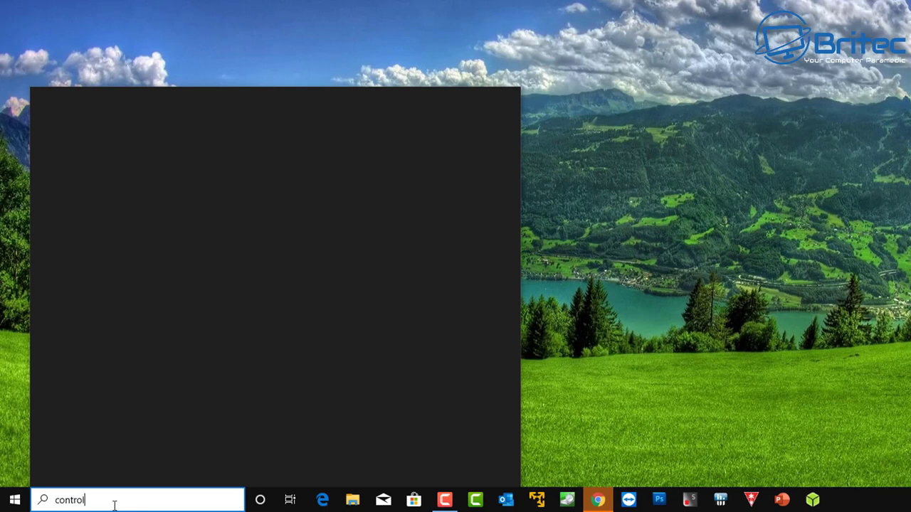
type(" panel")
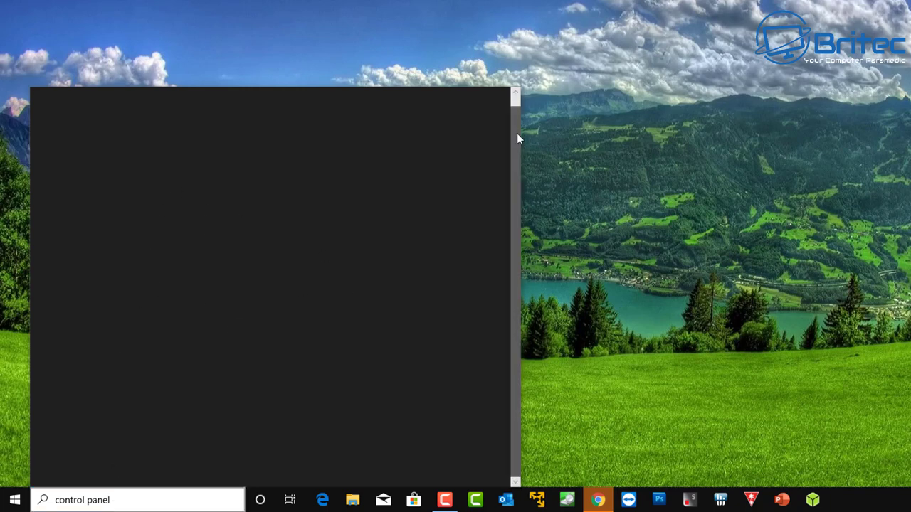
left_click(130, 503)
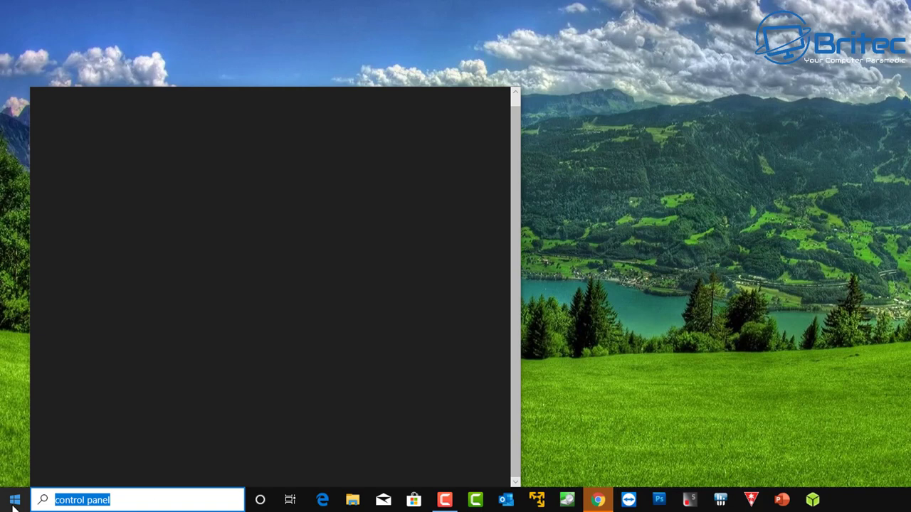
key("BackSpace")
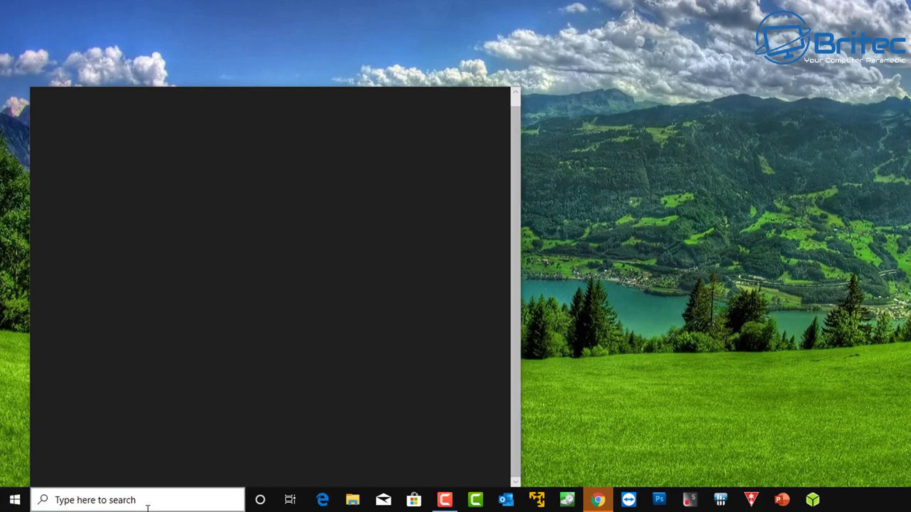
Close the empty search panel and Start menu, leaving the desktop clear.
left_click(83, 503)
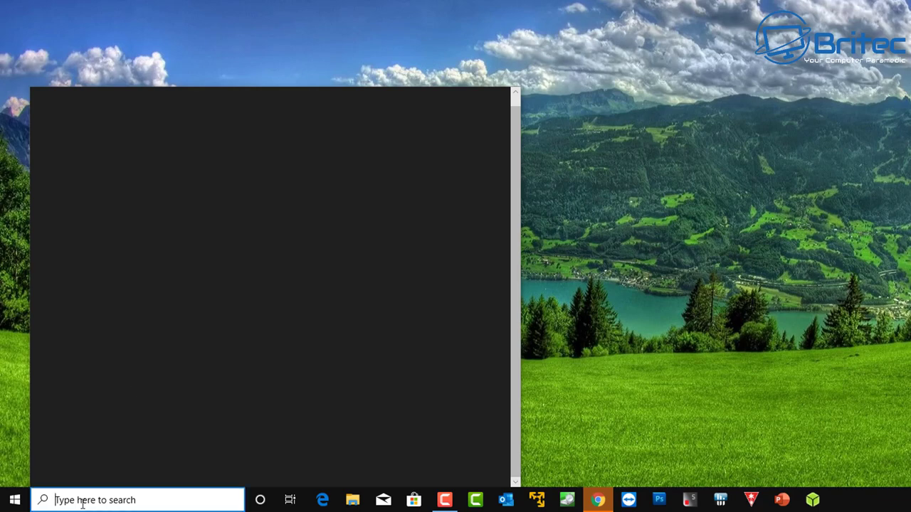
key("super")
key("super")
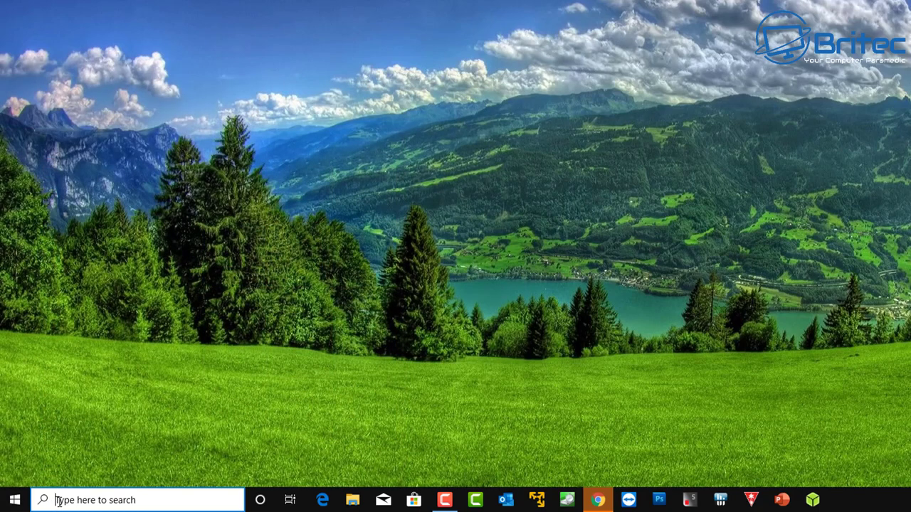
left_click(57, 500)
key("super")
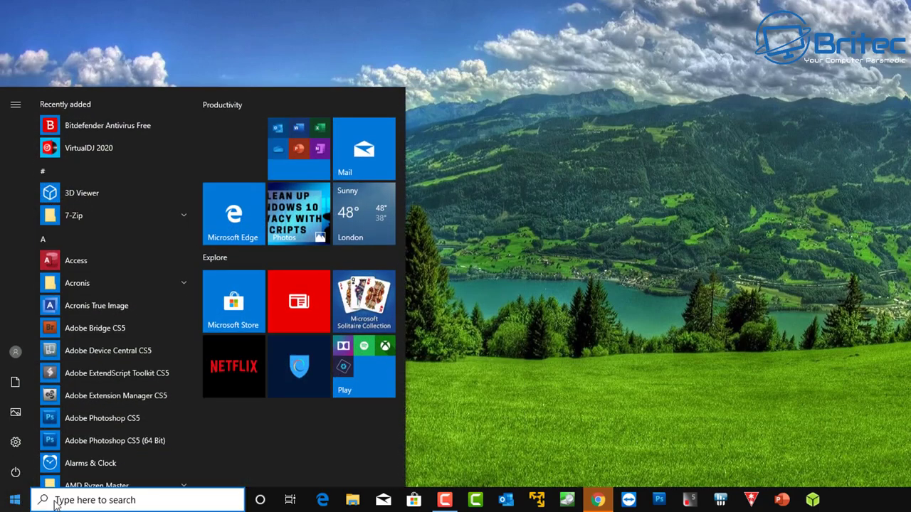
left_click(54, 500)
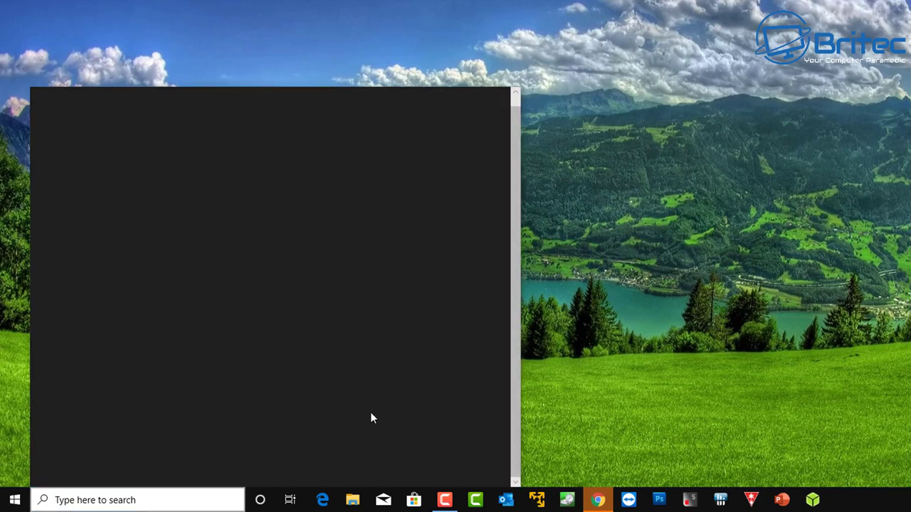
left_click(543, 401)
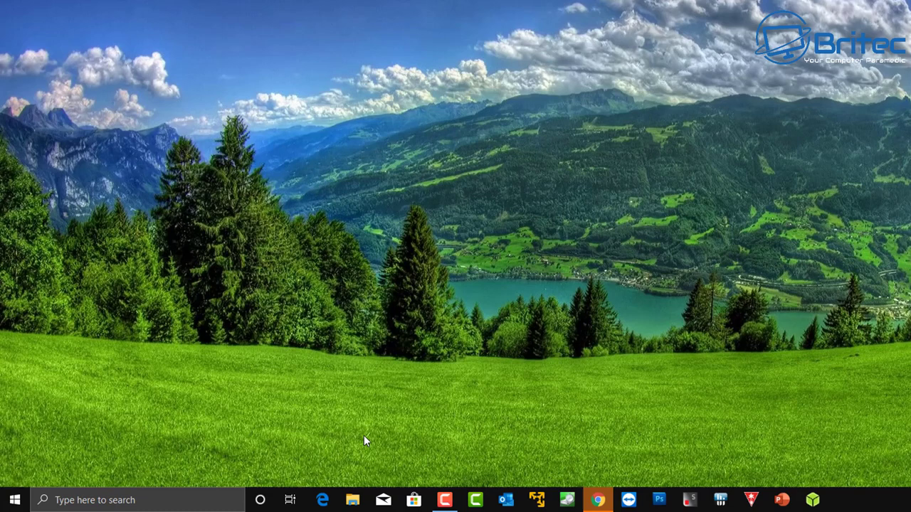
Open the Run dialog from the power-user menu and enter regedit.
right_click(14, 501)
left_click(42, 442)
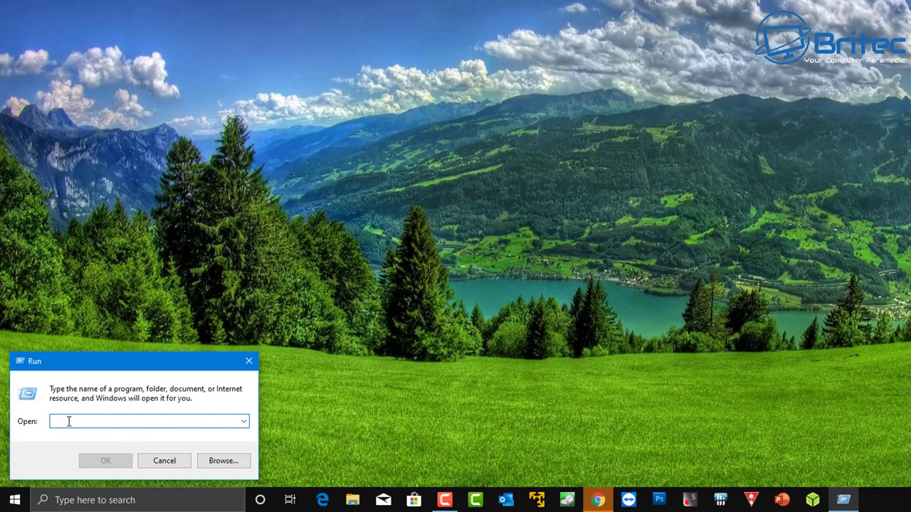
type("reg")
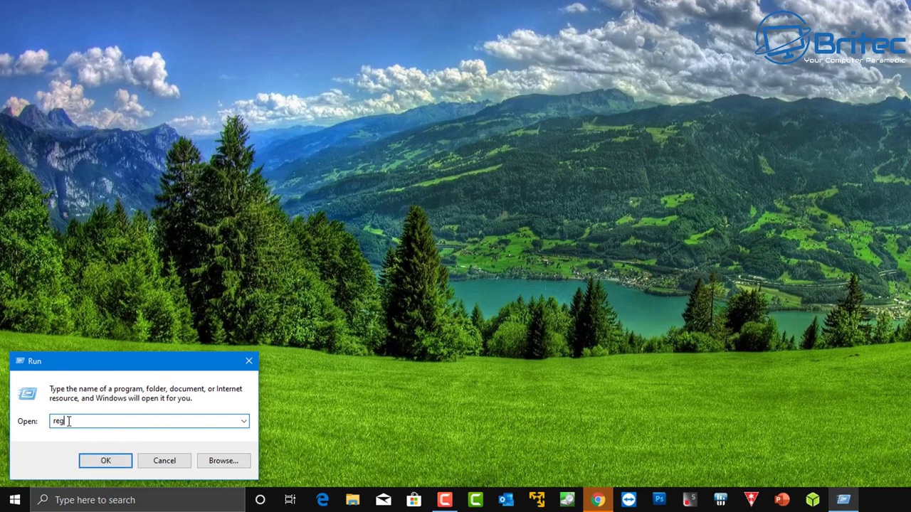
type("edit")
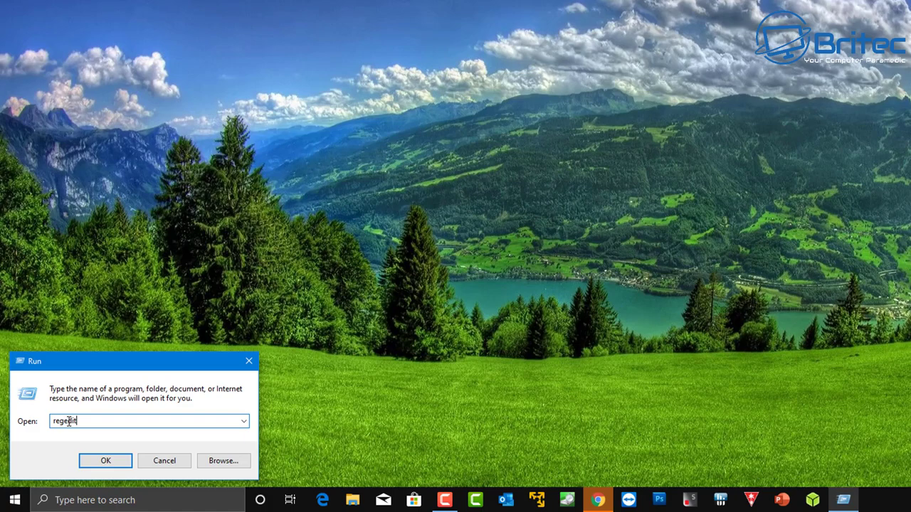
Launch Registry Editor and collapse Image File Execution Options, CurrentVersion and Windows NT.
left_click(106, 461)
scroll(171, 223, "up", 5)
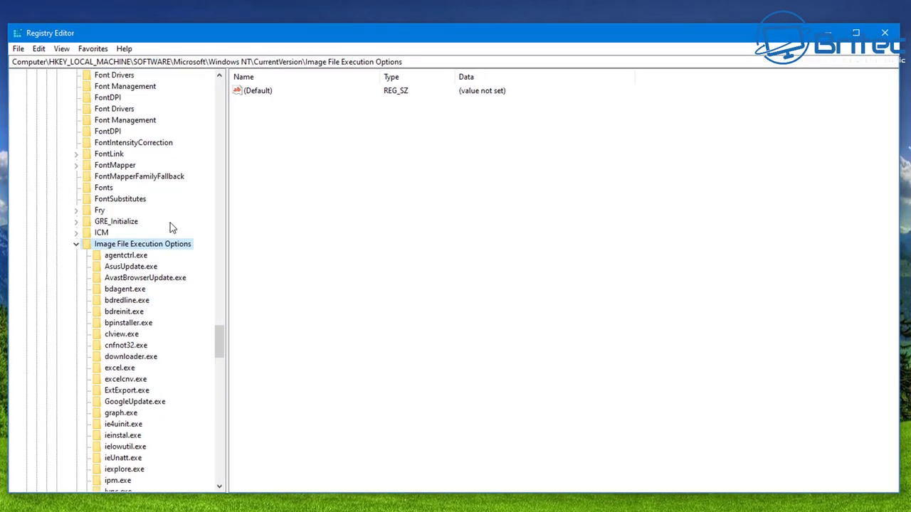
left_click(76, 277)
scroll(220, 358, "up", 15)
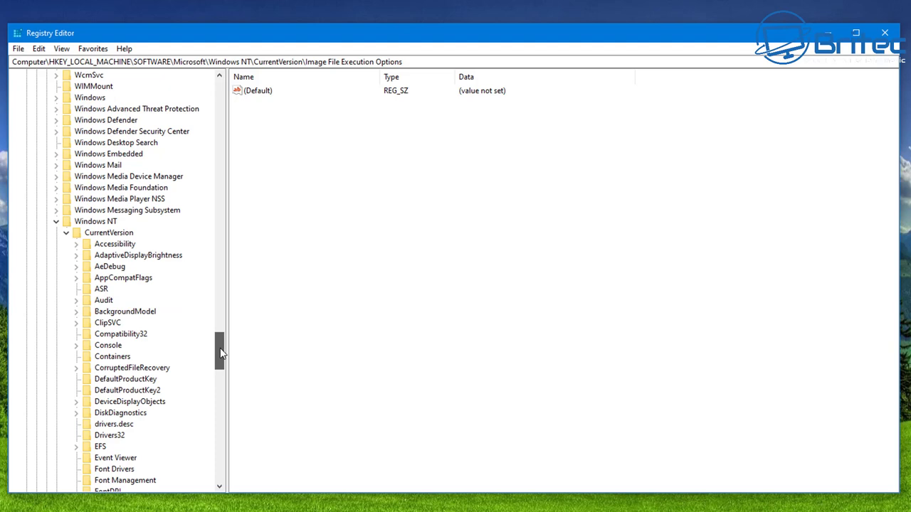
left_click(65, 390)
left_click(55, 379)
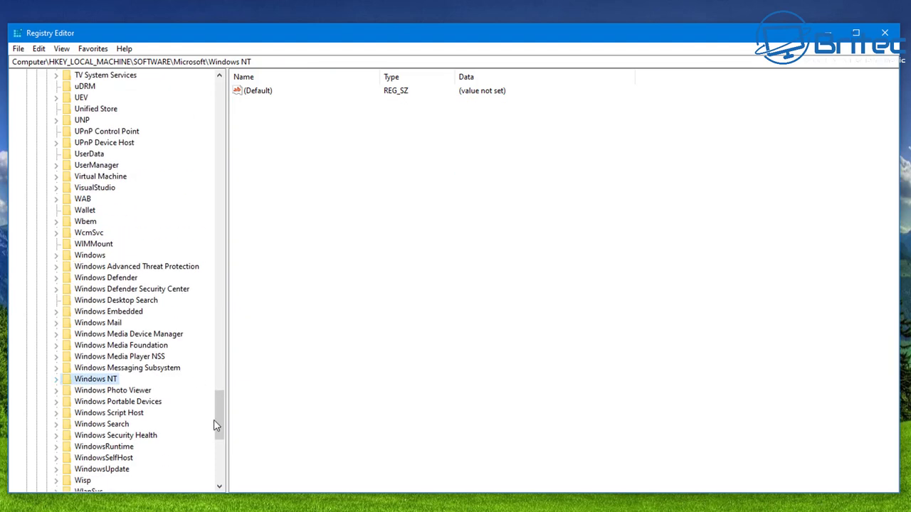
Collapse Microsoft, SOFTWARE and HKEY_LOCAL_MACHINE so only the root hives remain.
left_click_drag(217, 423, 257, 114)
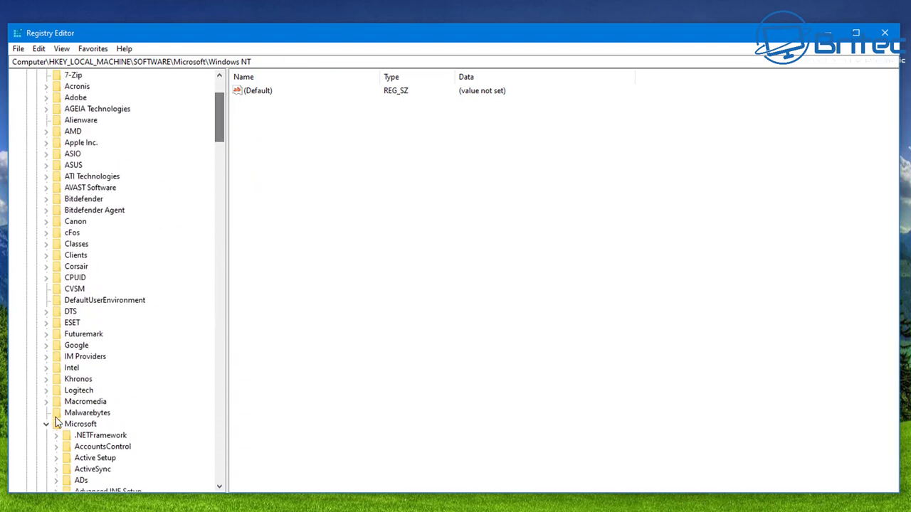
left_click(55, 422)
left_click_drag(218, 299, 138, 142)
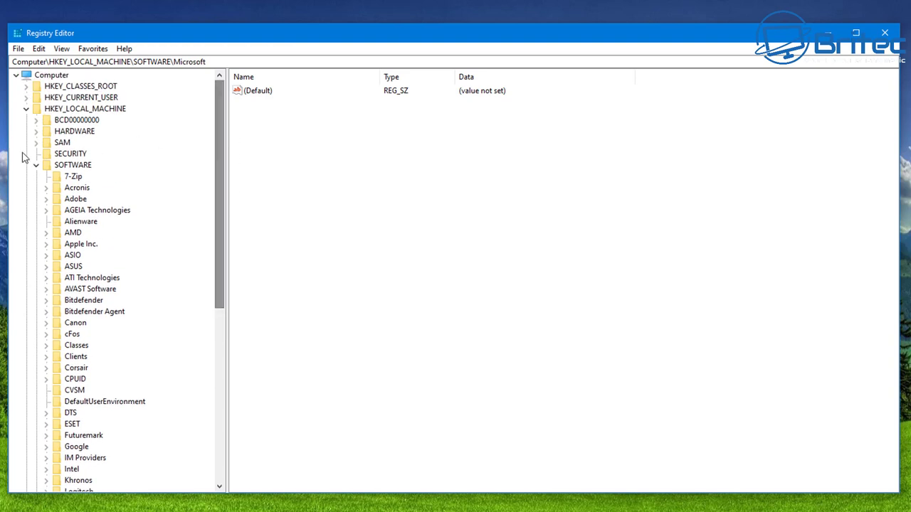
left_click(37, 165)
left_click(27, 108)
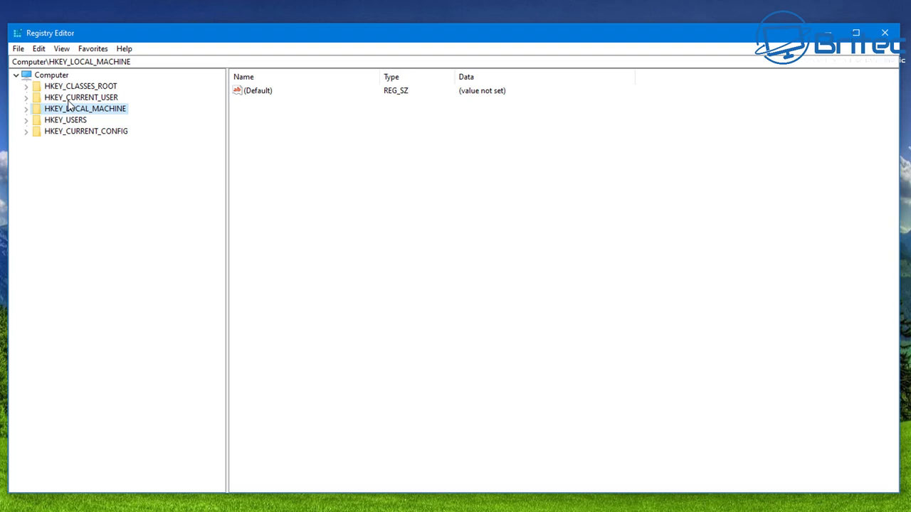
Expand HKEY_CURRENT_USER, then its Software and Microsoft subkeys.
left_click(69, 101)
double_click(51, 101)
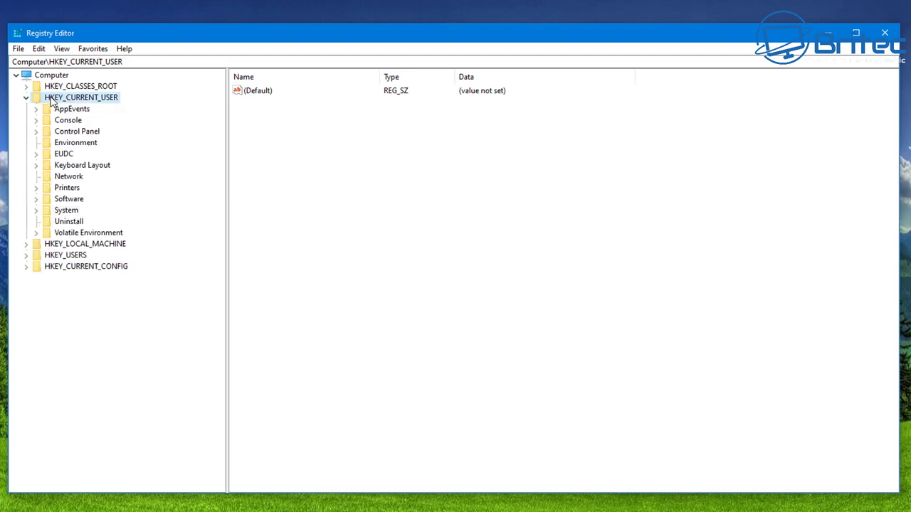
left_click(67, 201)
double_click(75, 201)
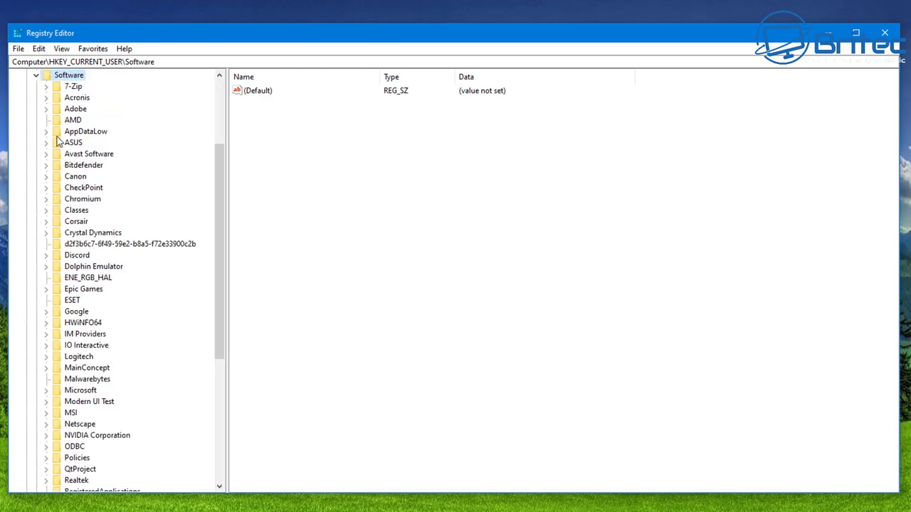
scroll(75, 206, "down", 3)
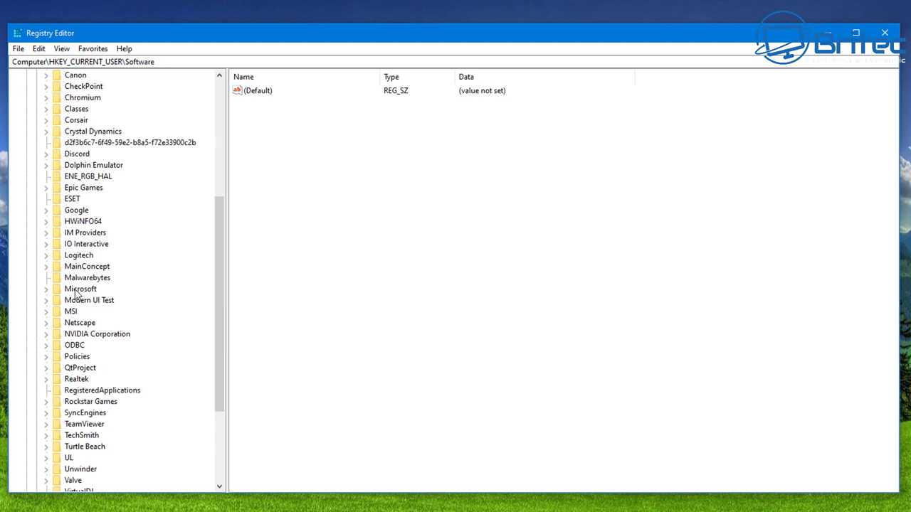
left_click(76, 290)
double_click(76, 290)
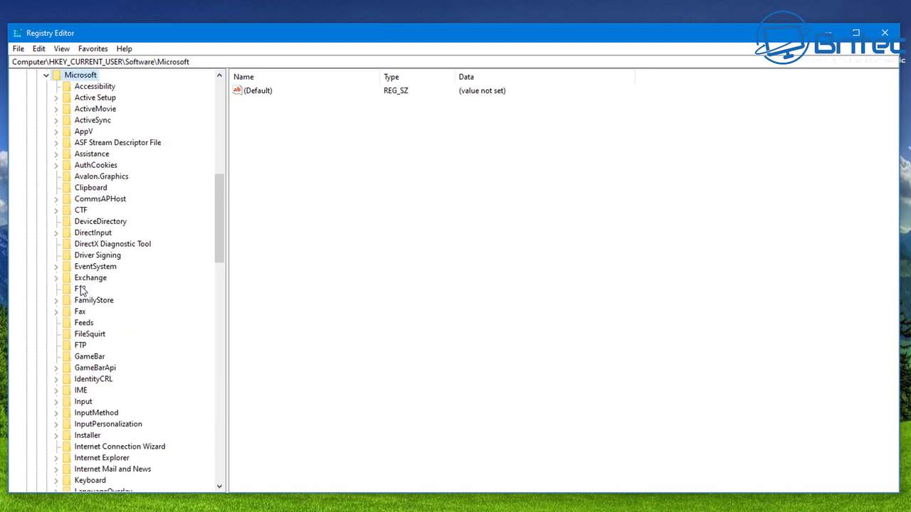
Expand Windows and CurrentVersion, then open the Search key to list its values.
scroll(81, 287, "down", 17)
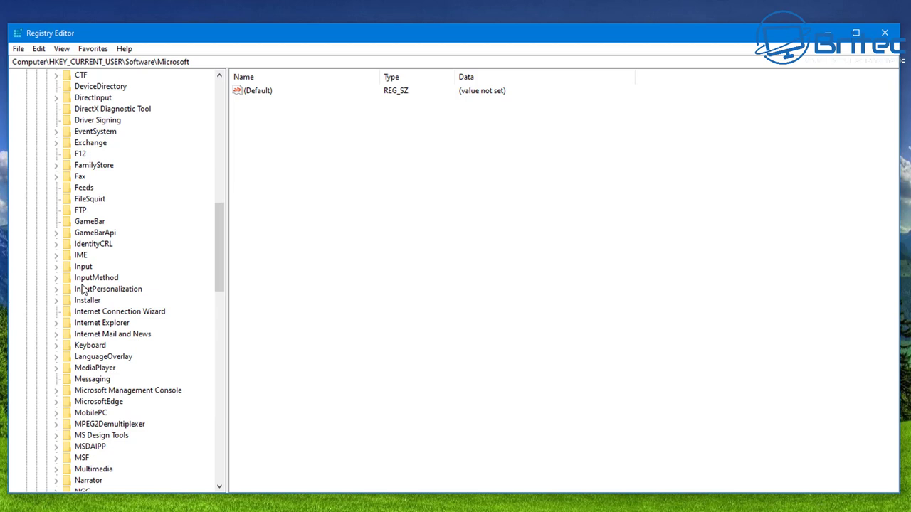
scroll(95, 348, "down", 3)
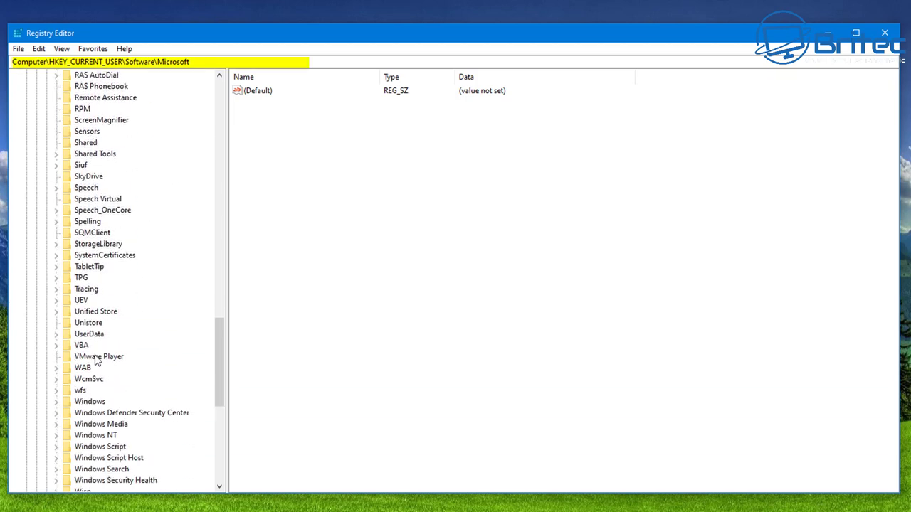
scroll(96, 359, "down", 1)
left_click(90, 368)
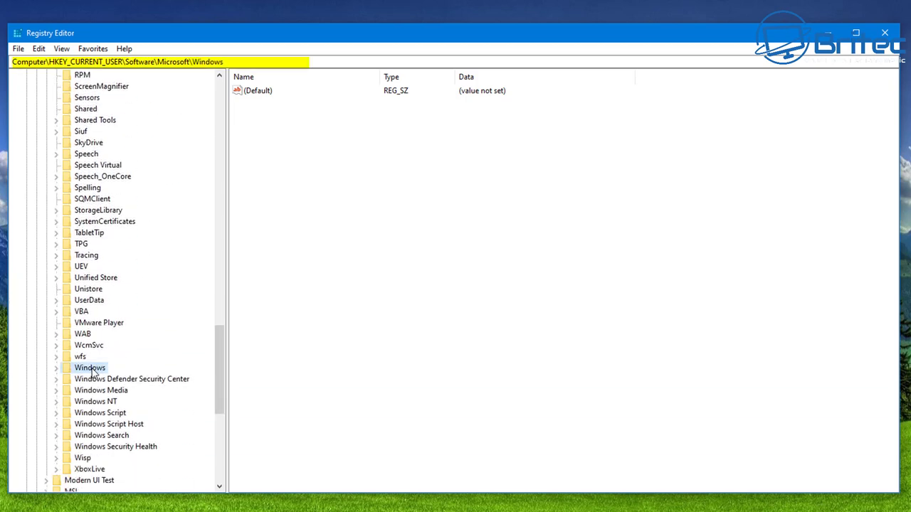
double_click(91, 368)
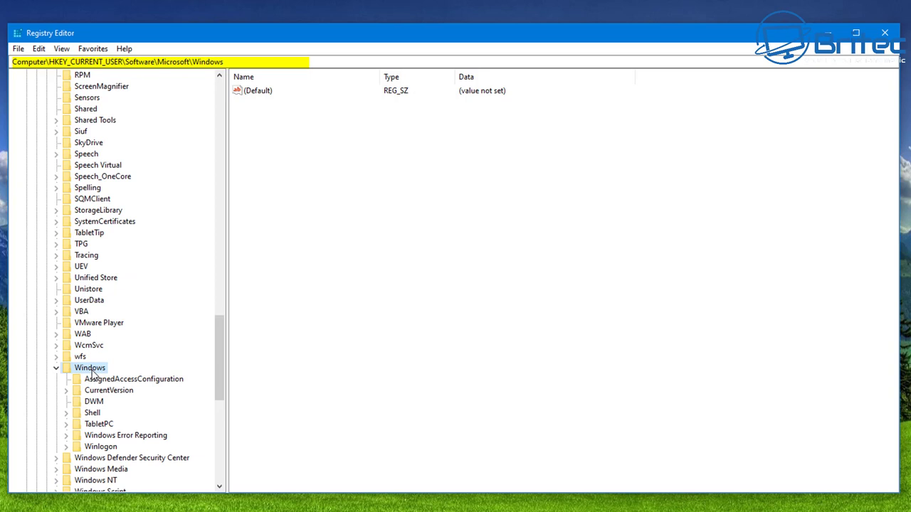
left_click(100, 393)
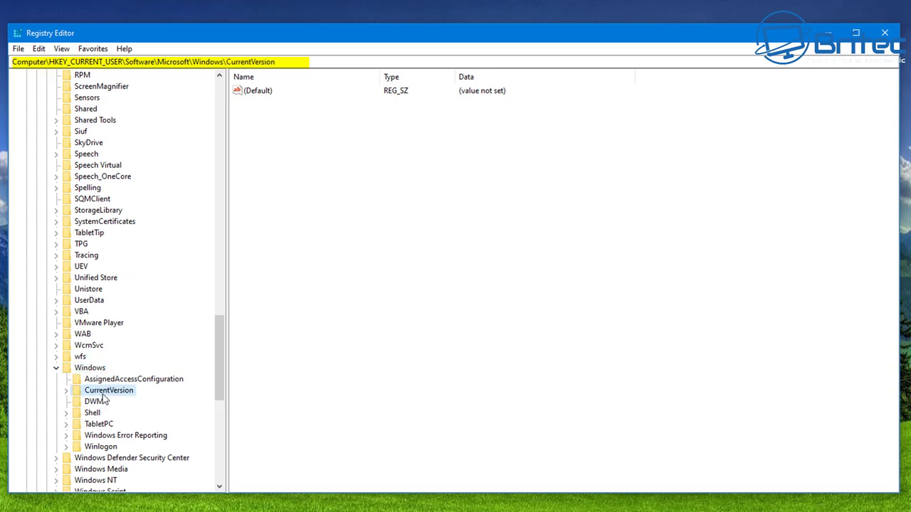
double_click(107, 392)
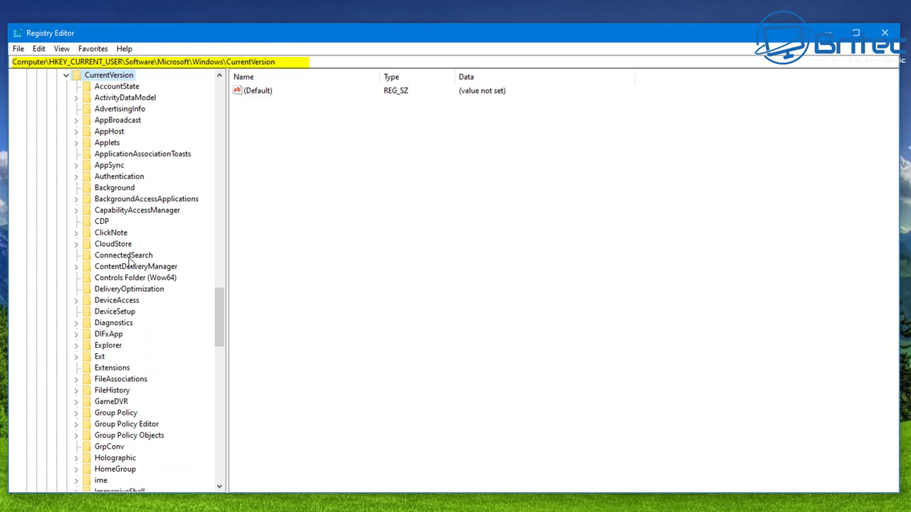
scroll(132, 264, "down", 9)
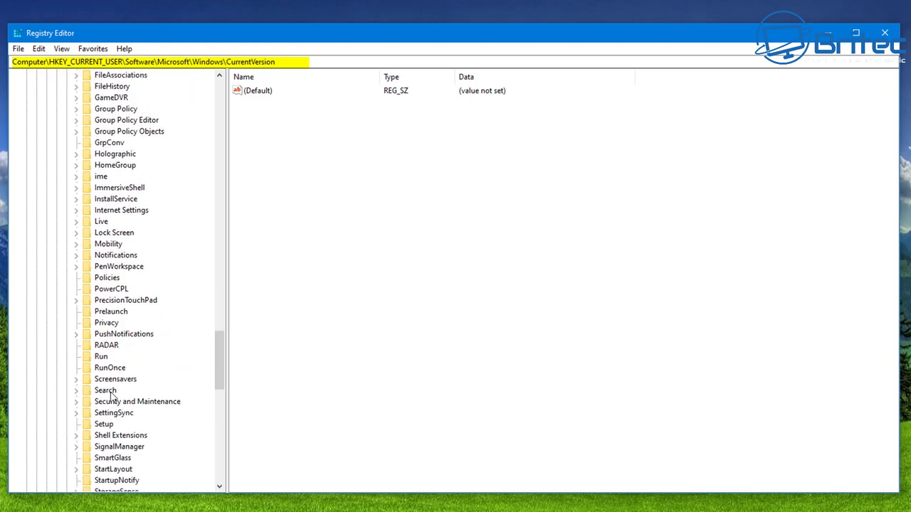
double_click(109, 393)
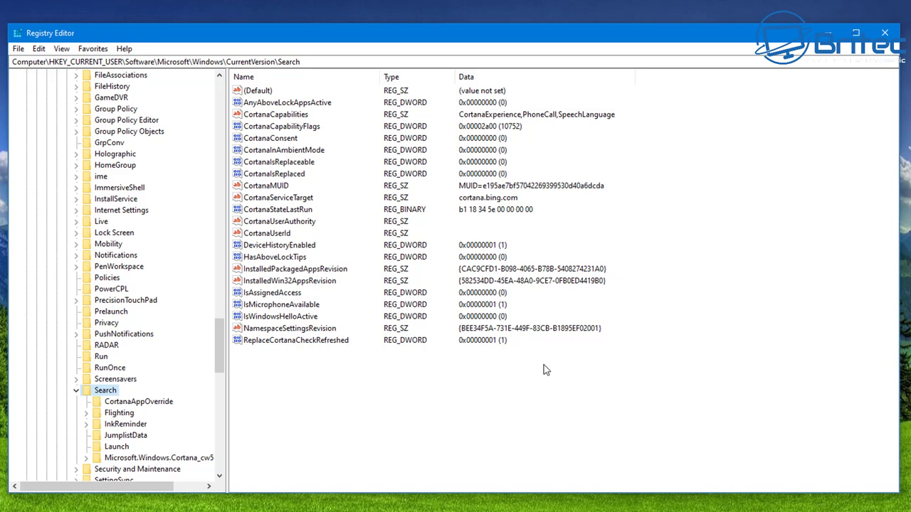
Create a new DWORD (32-bit) value in the Search key named BingSearchEnabled.
right_click(269, 391)
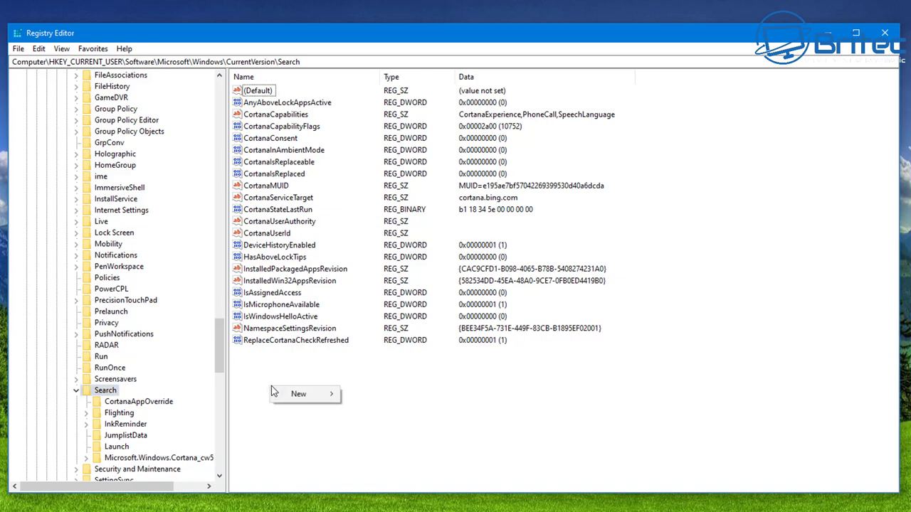
mouse_move(320, 400)
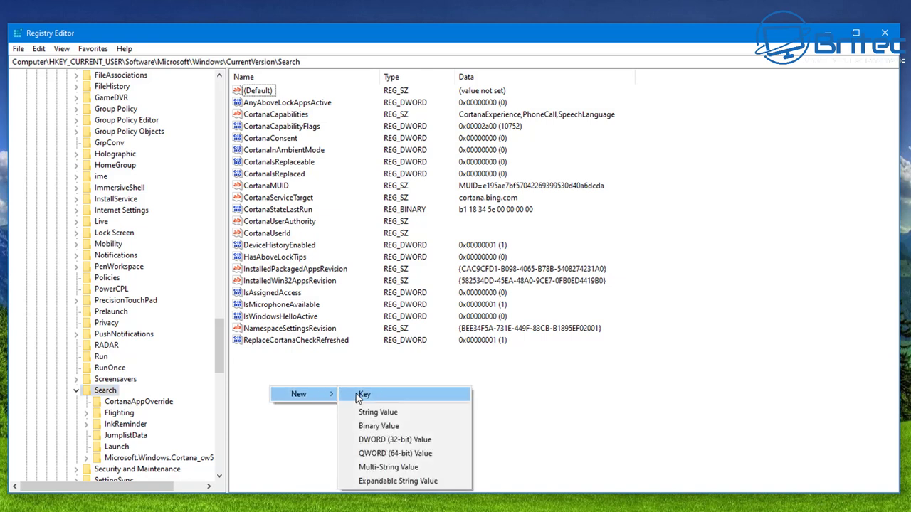
left_click(395, 443)
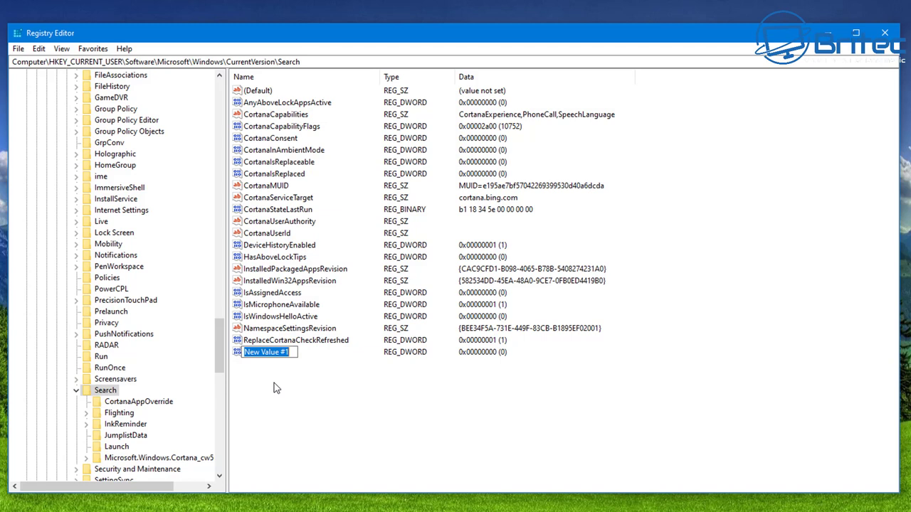
type("Bing")
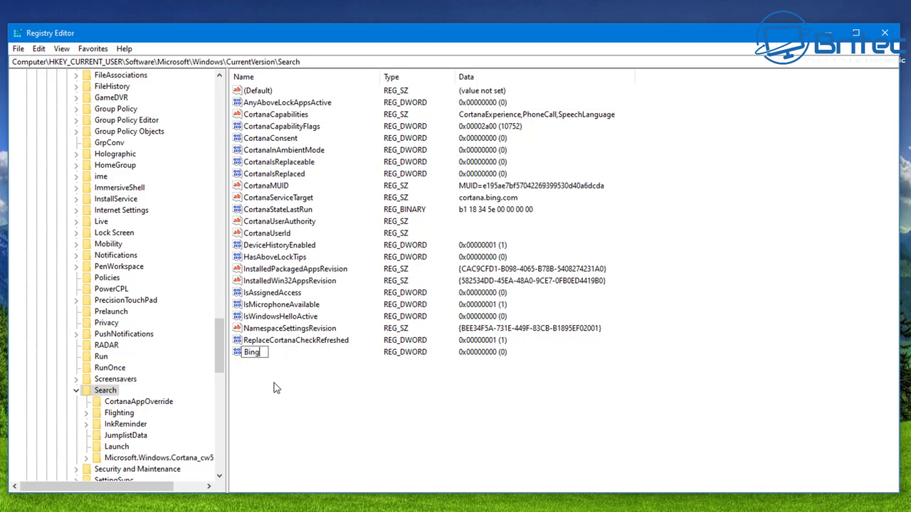
type("SearchEnabled")
key("Return")
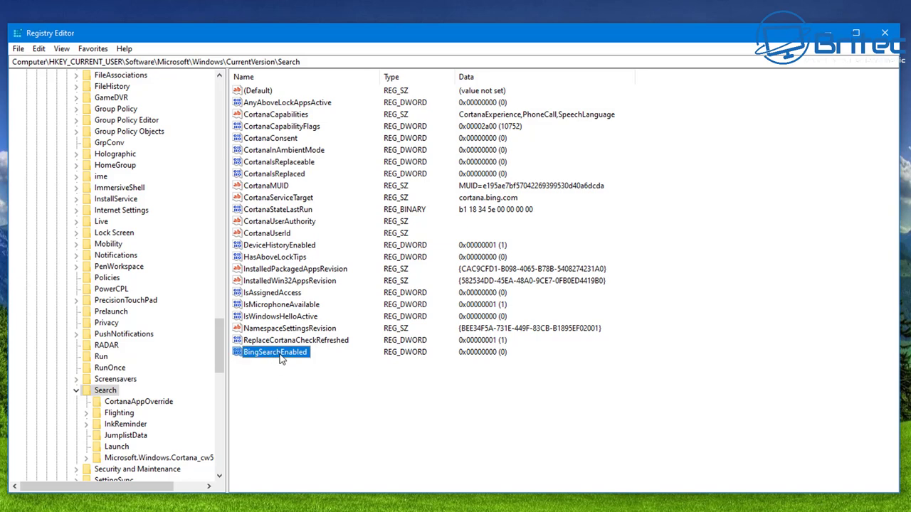
Confirm BingSearchEnabled's value data as 0 in Edit DWORD.
double_click(281, 359)
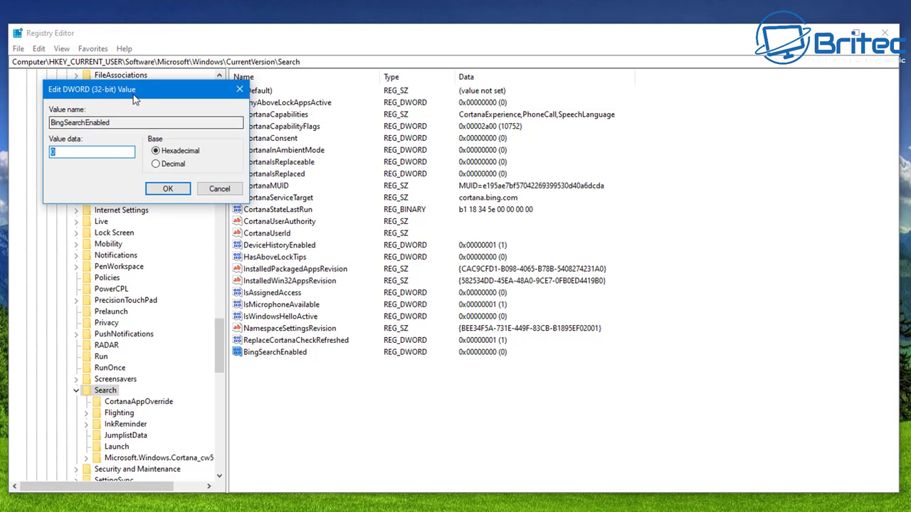
left_click_drag(138, 92, 334, 151)
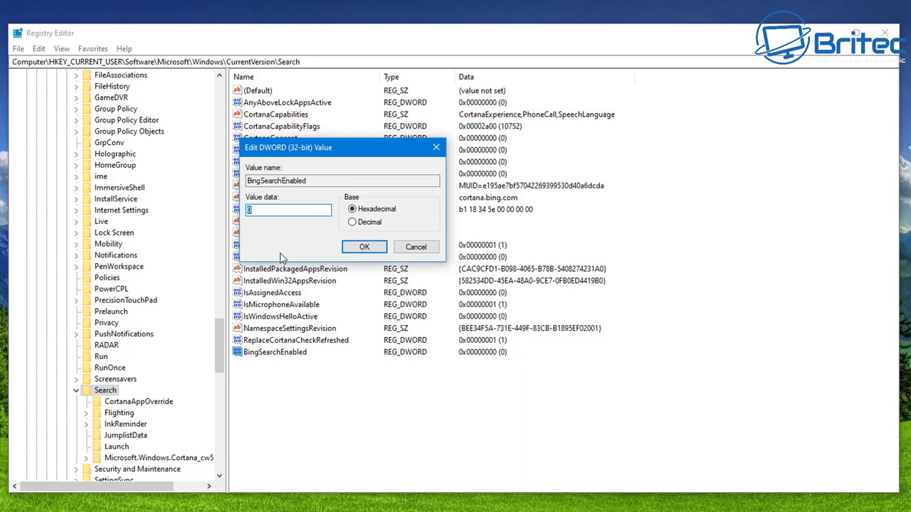
left_click(362, 246)
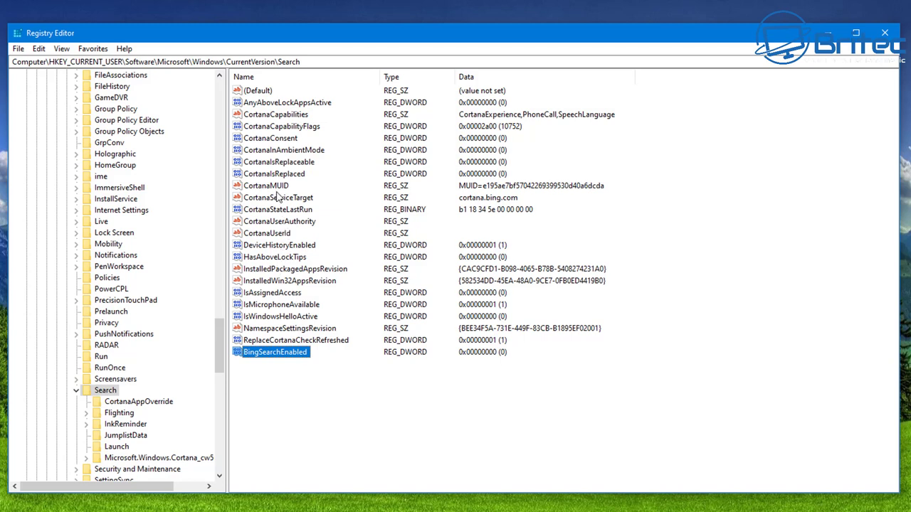
Confirm CortanaConsent's value data as 0 as well.
left_click(261, 141)
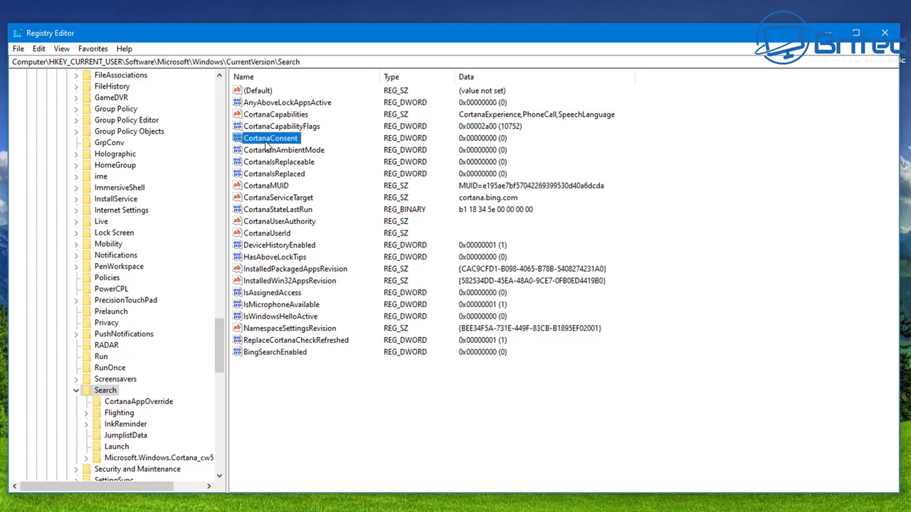
double_click(267, 144)
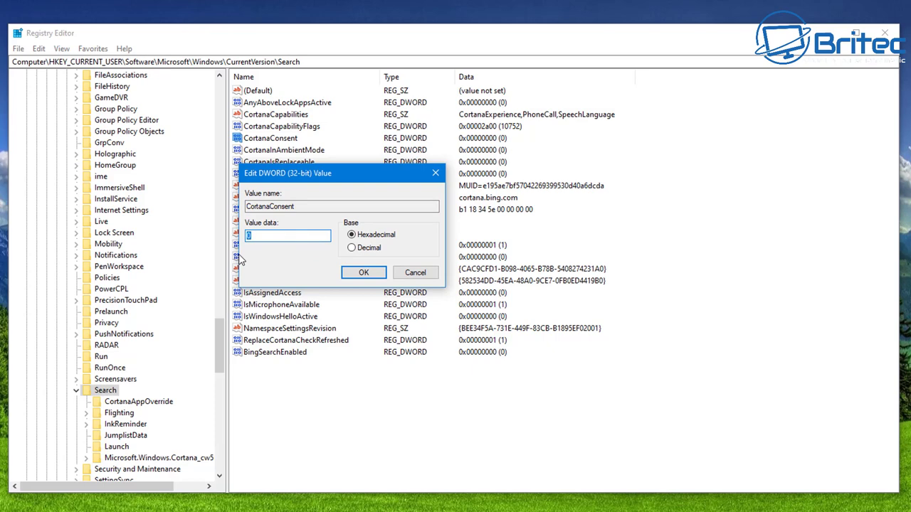
left_click(362, 272)
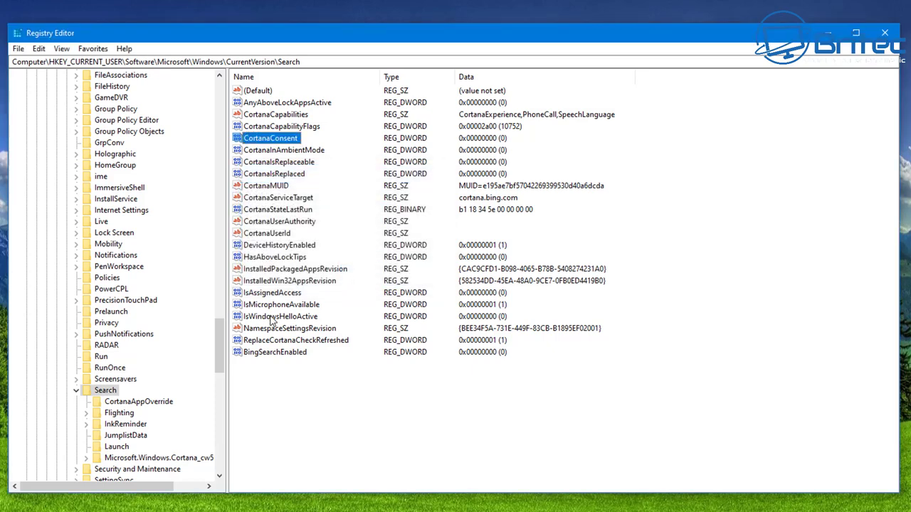
Close Registry Editor and briefly check the Windows search panel.
left_click(268, 354)
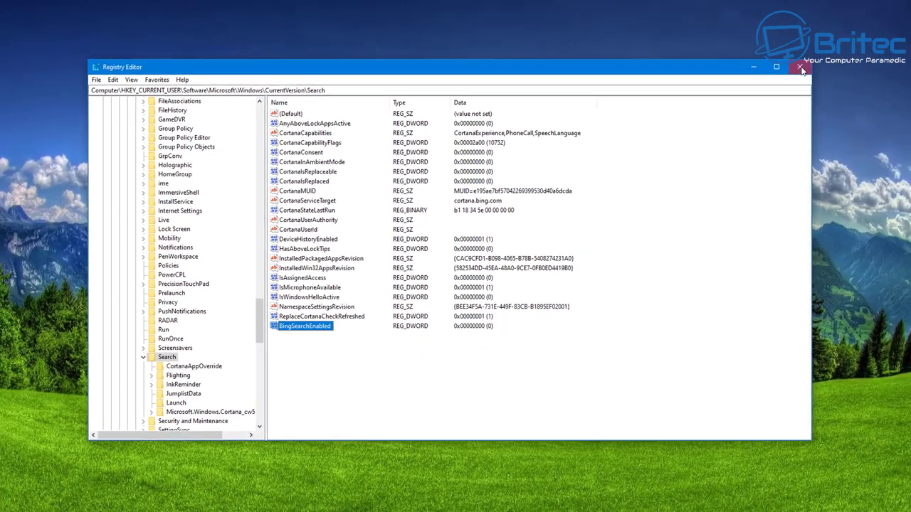
left_click(801, 69)
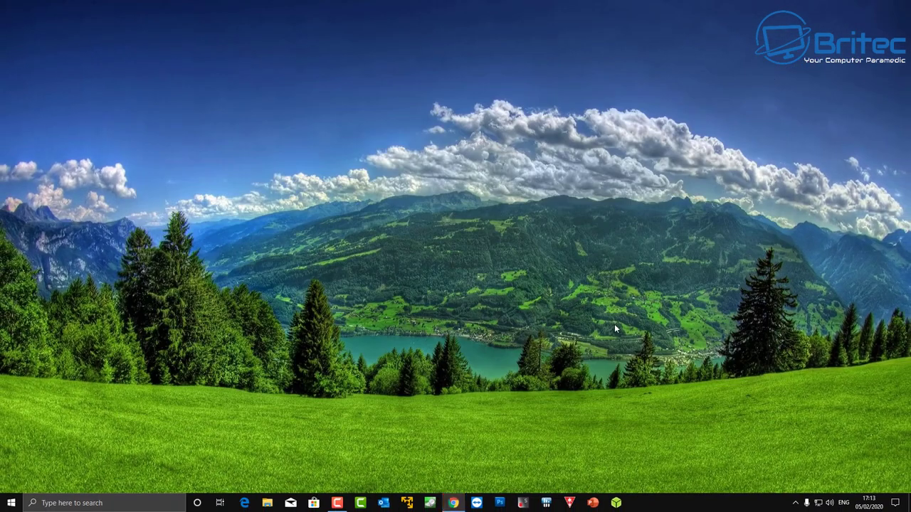
left_click(138, 506)
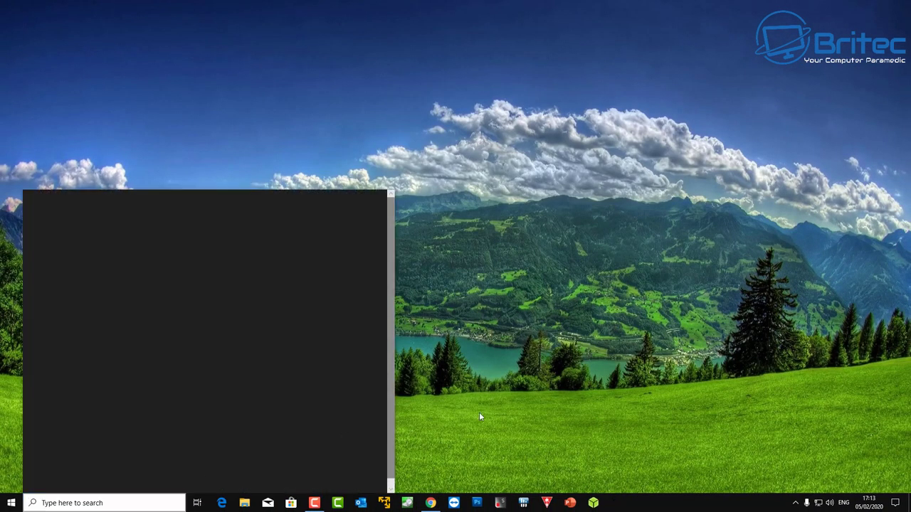
left_click(442, 433)
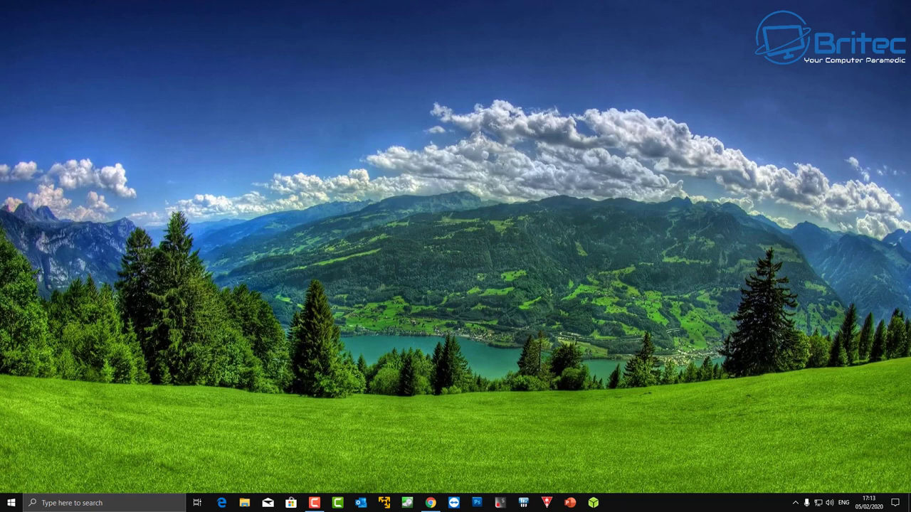
Restart the computer from the Start menu's power options.
left_click(11, 504)
left_click(11, 485)
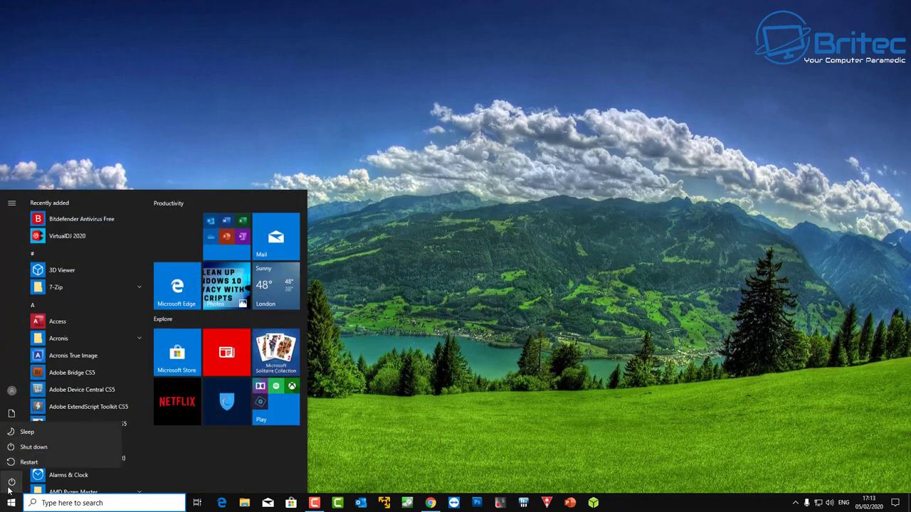
left_click(47, 459)
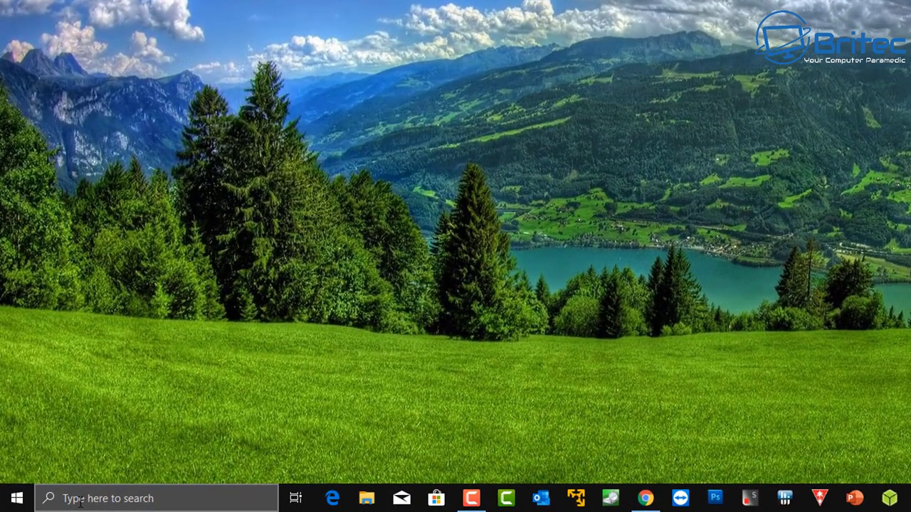
Search for 'notepad', then replace the query with 'control' and open Control Panel.
left_click(54, 504)
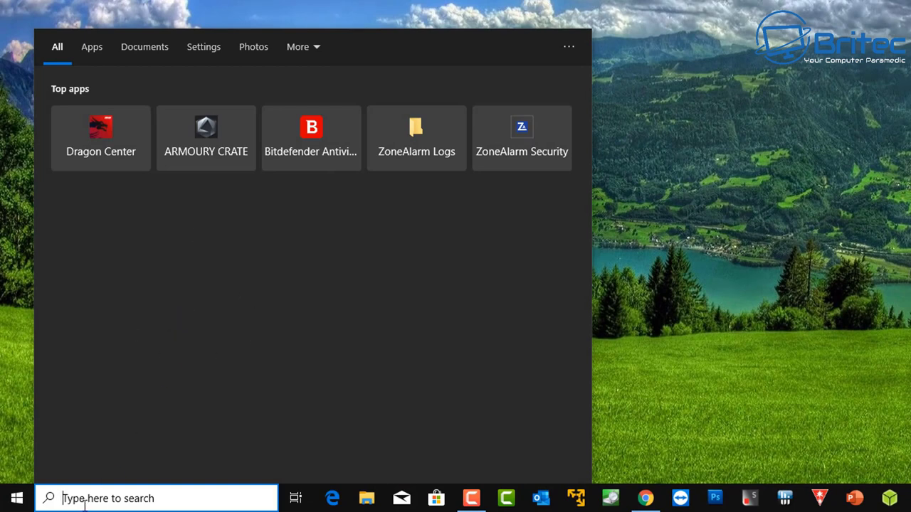
type("notepad")
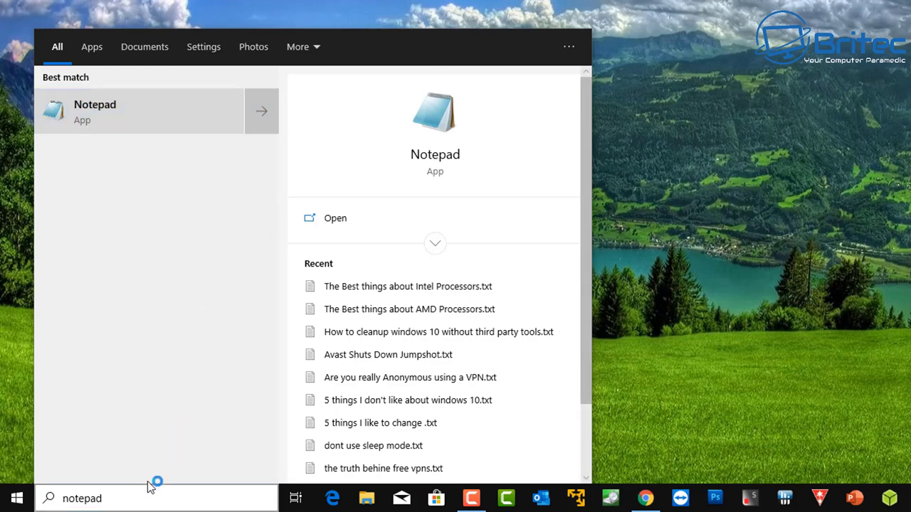
left_click_drag(109, 497, 13, 488)
type("control")
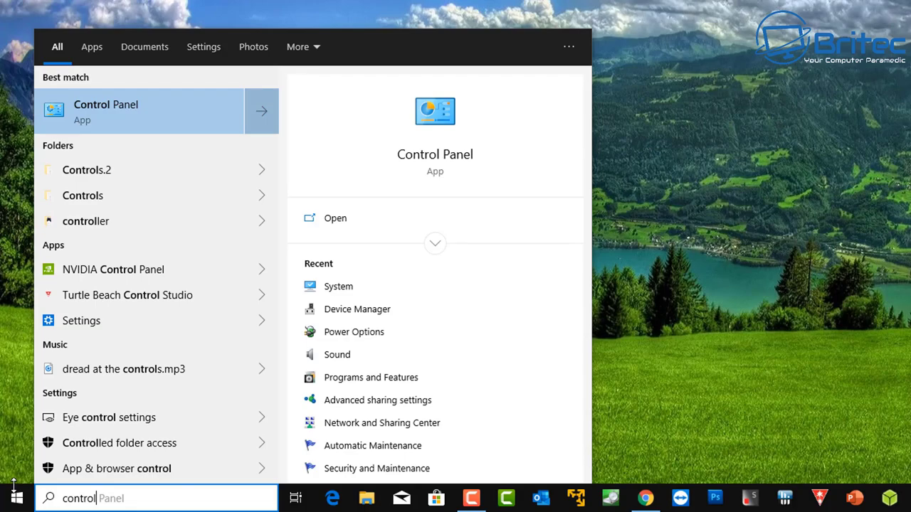
left_click(98, 114)
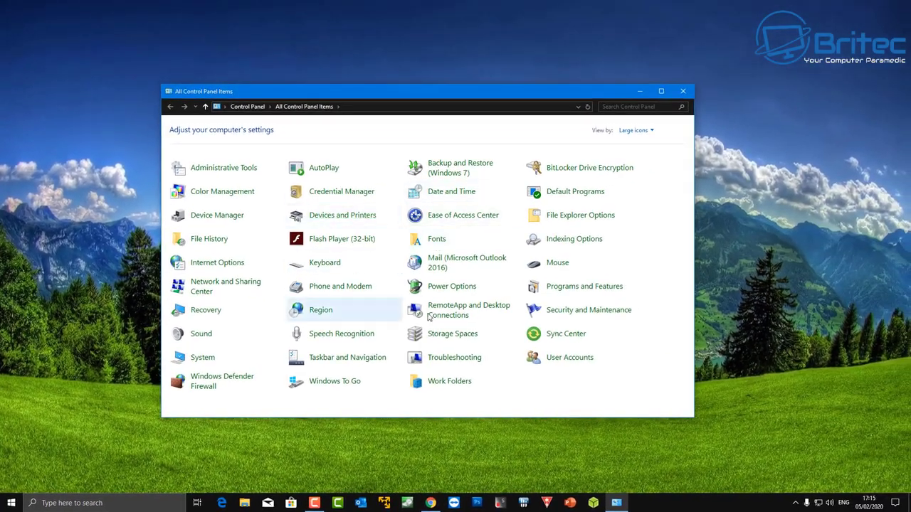
Close the All Control Panel Items window.
left_click(681, 92)
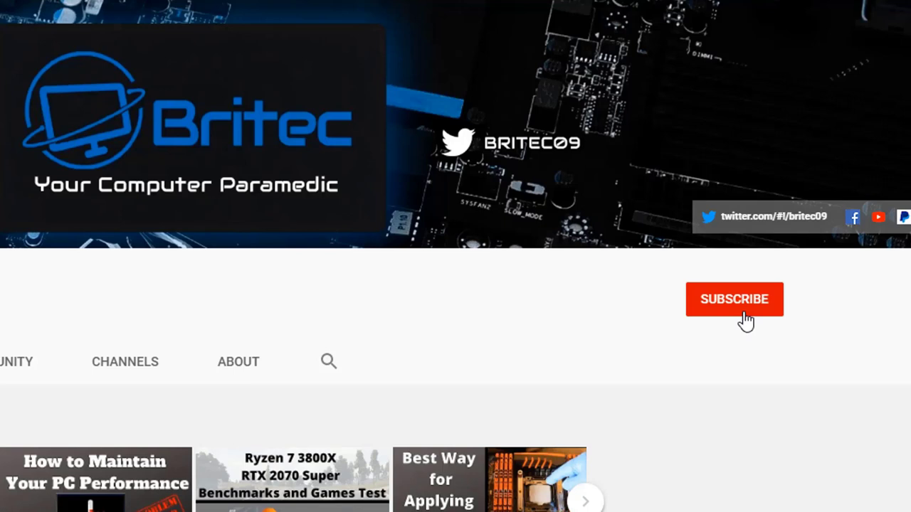
Subscribe to the Britec channel and set bell notifications to All.
left_click(743, 320)
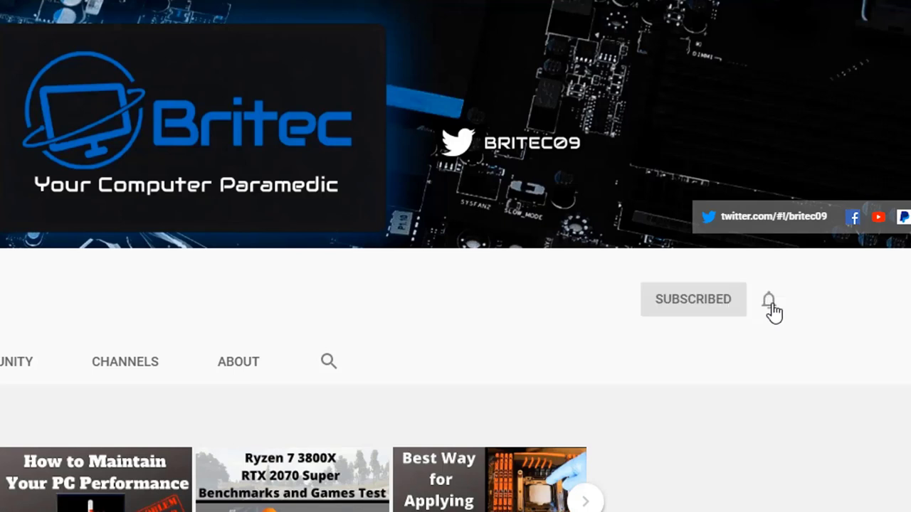
left_click(770, 302)
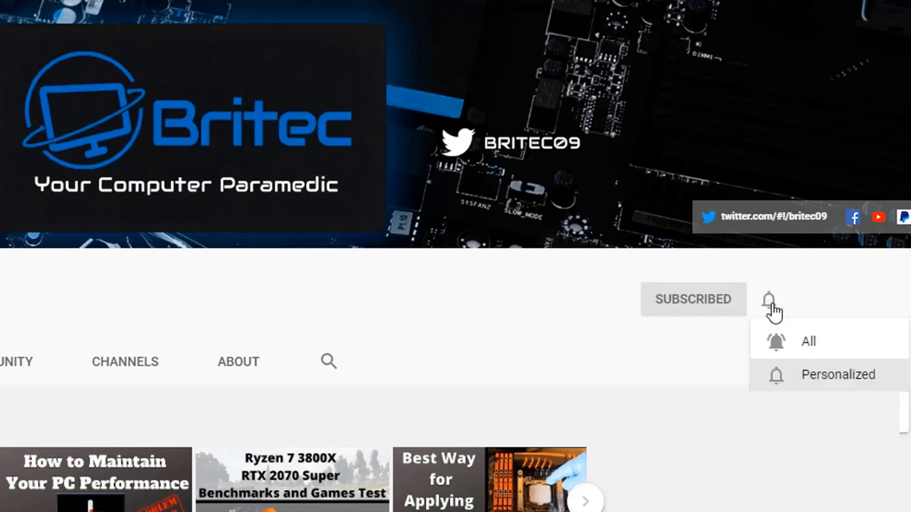
left_click(793, 345)
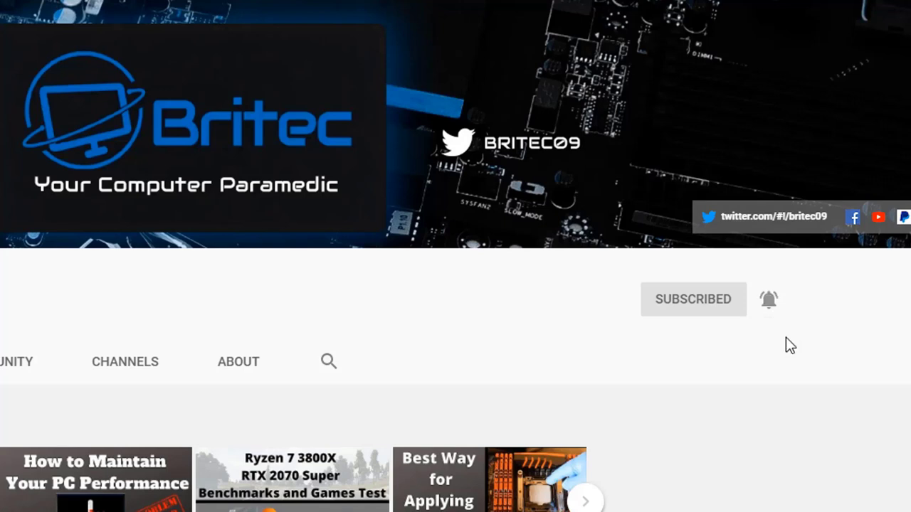